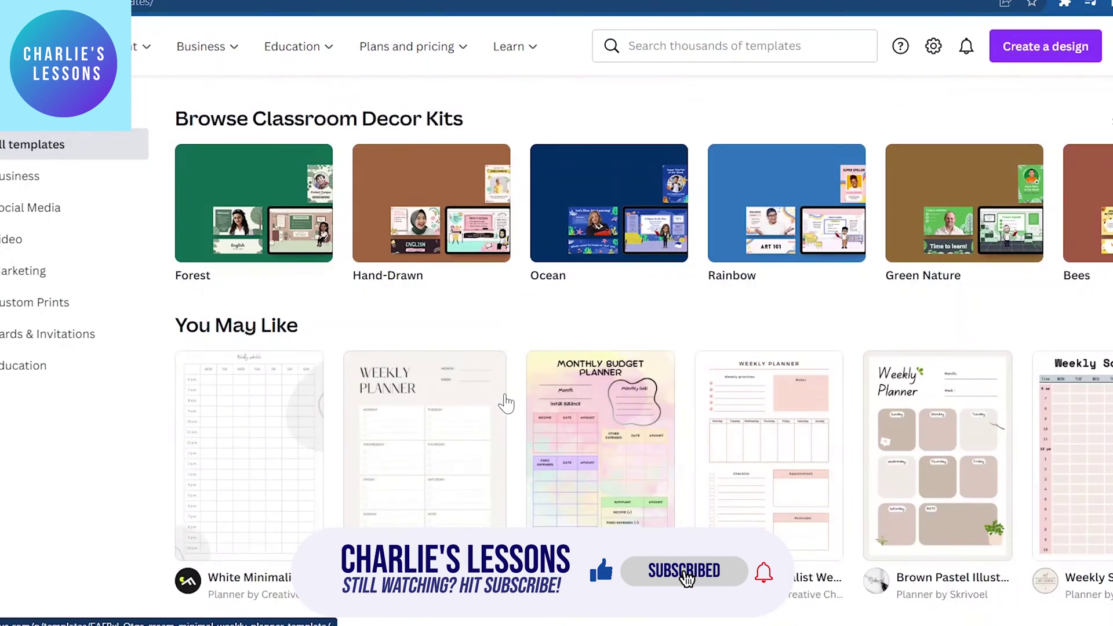
Scroll down through the whiteboard template gallery
scroll(505, 403, "down", 3)
scroll(506, 403, "down", 3)
scroll(506, 403, "down", 2)
scroll(506, 403, "down", 4)
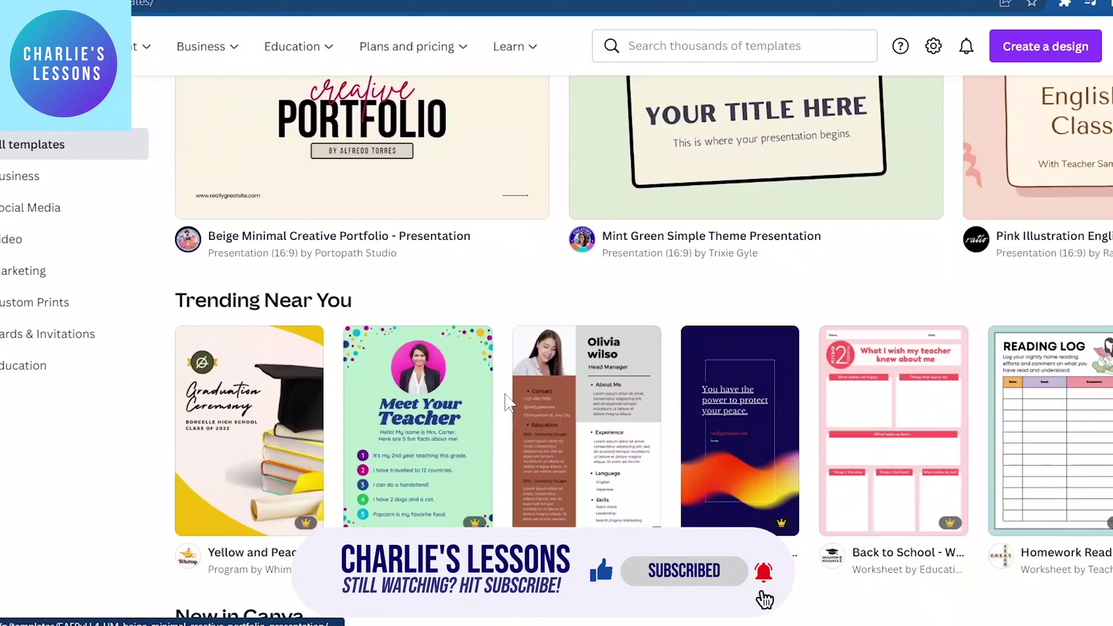
scroll(505, 403, "down", 2)
scroll(506, 403, "down", 2)
scroll(506, 403, "down", 2)
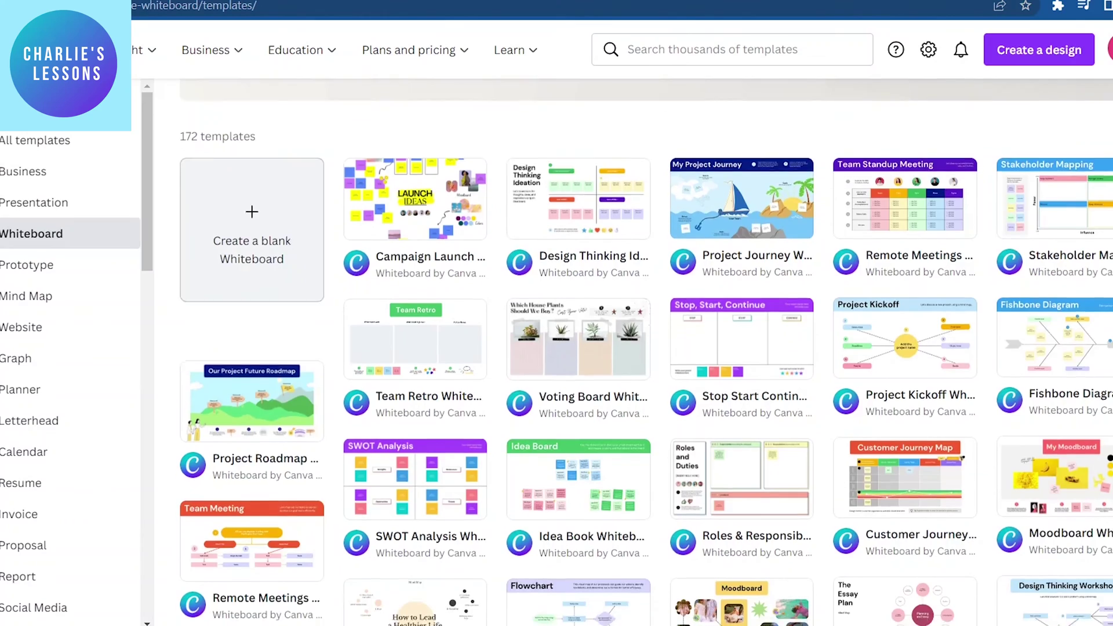
Find the Idea Book Whiteboard in Colorful Brainstorm Style template and open its preview
scroll(646, 352, "down", 5)
scroll(645, 352, "down", 1)
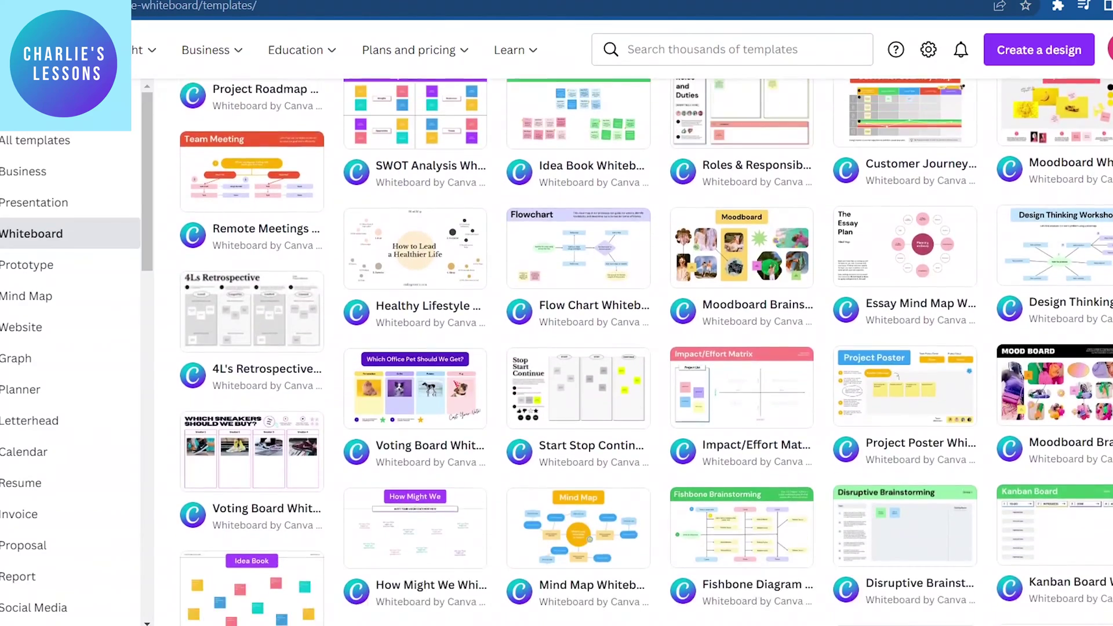
scroll(646, 352, "down", 1)
scroll(646, 352, "down", 1)
scroll(646, 352, "down", 1)
scroll(748, 325, "down", 1)
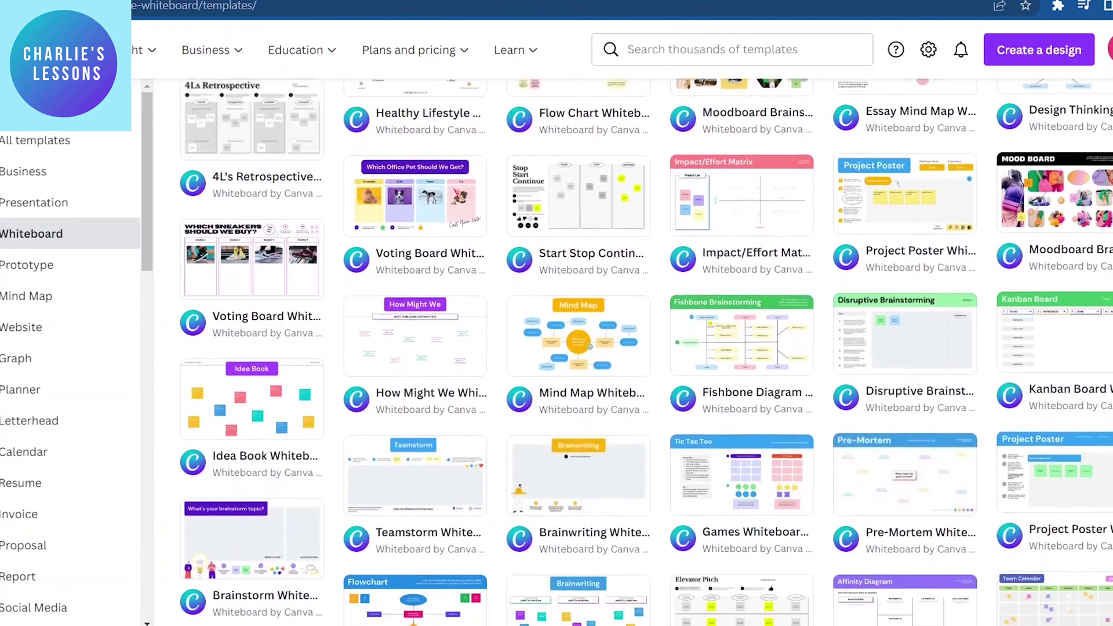
scroll(748, 325, "down", 1)
scroll(748, 325, "down", 1)
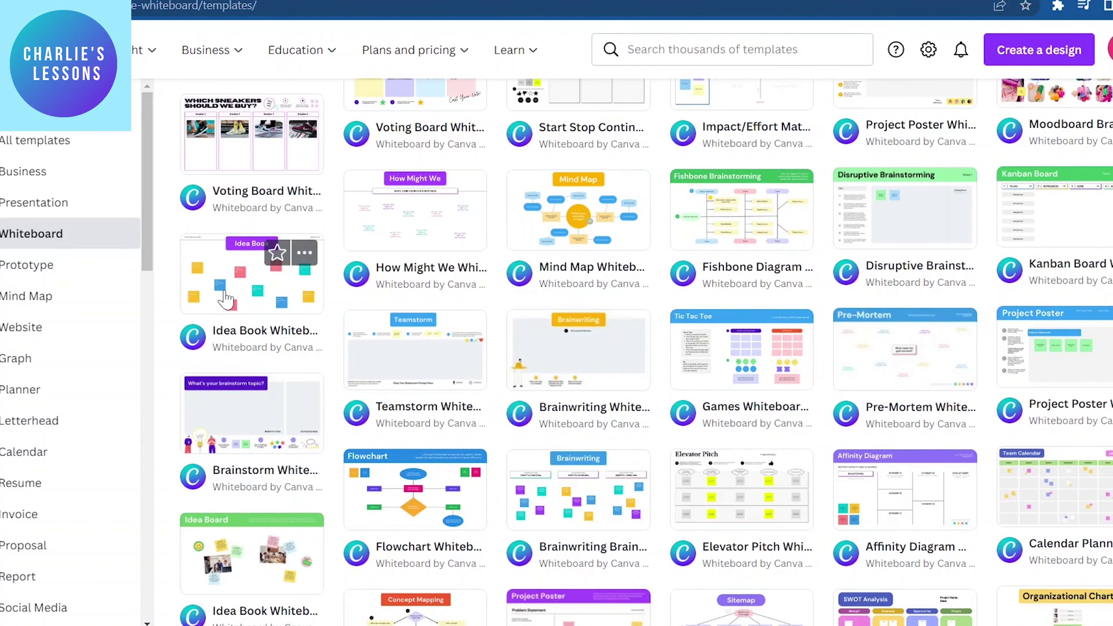
left_click(229, 300)
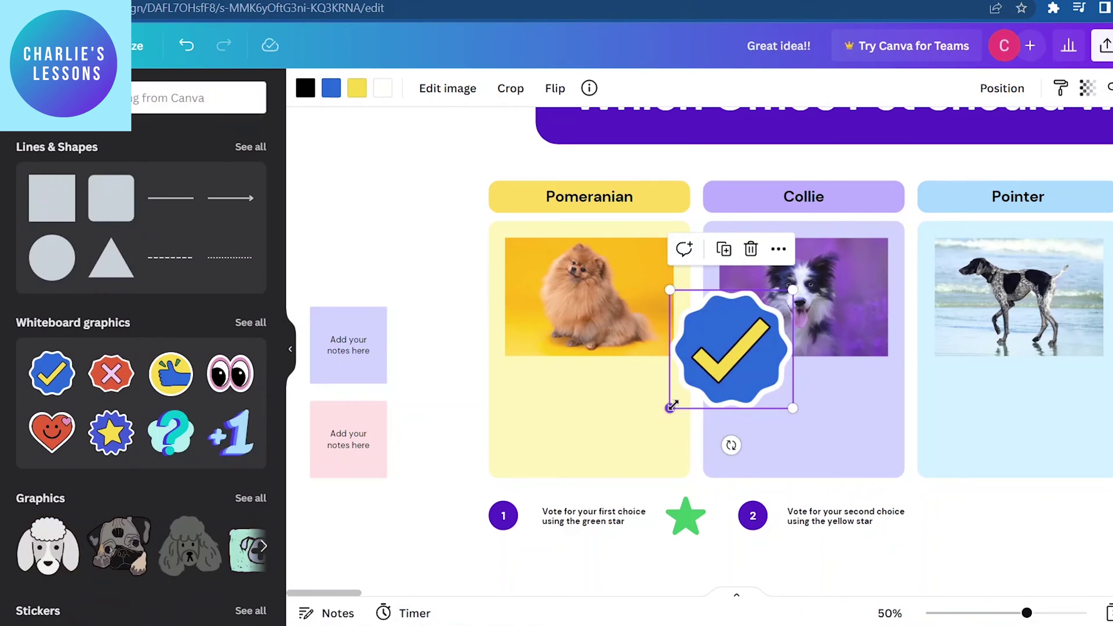
Move the blue checkmark sticker off the Collie card to under the Pomeranian photo
left_click_drag(671, 406, 673, 410)
left_click_drag(750, 363, 613, 417)
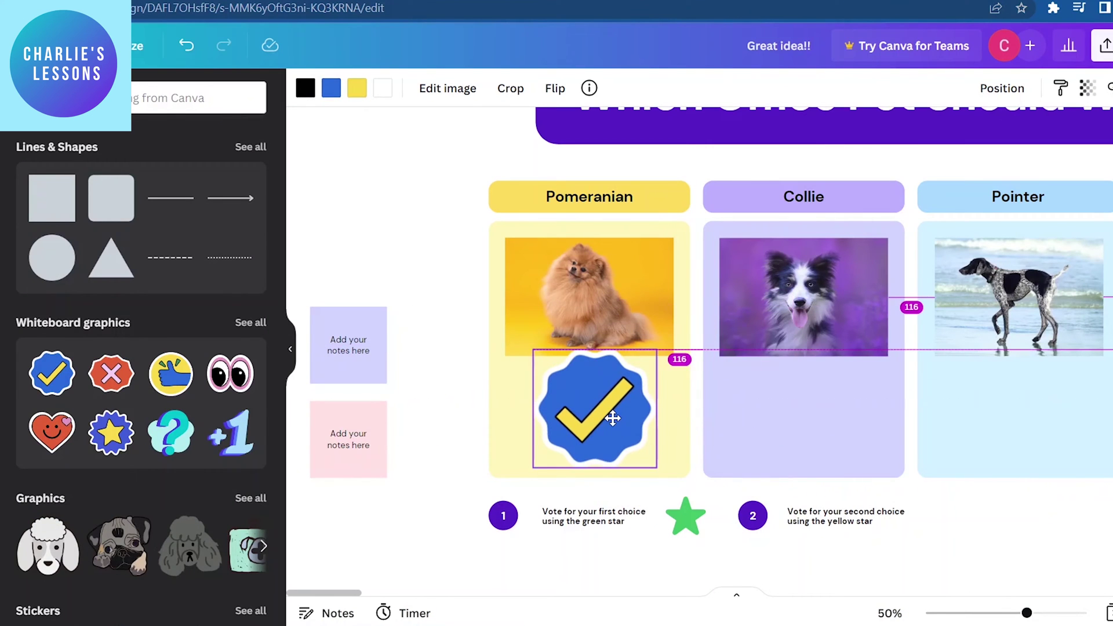
scroll(149, 451, "down", 3)
scroll(148, 458, "down", 3)
scroll(152, 464, "down", 8)
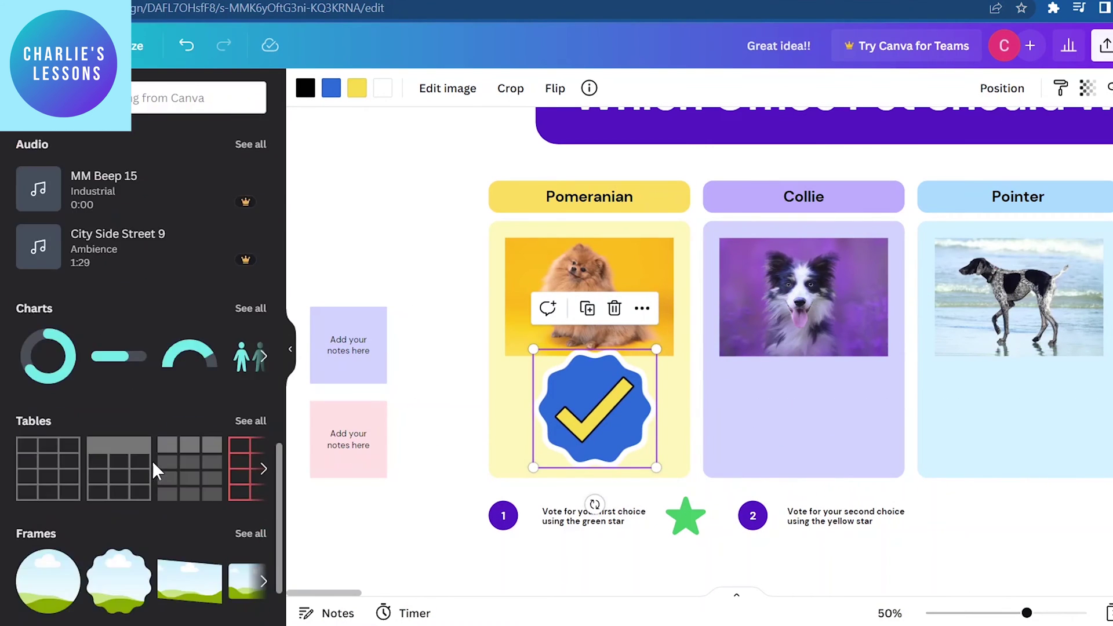
scroll(152, 461, "down", 3)
scroll(152, 460, "up", 8)
scroll(152, 461, "up", 9)
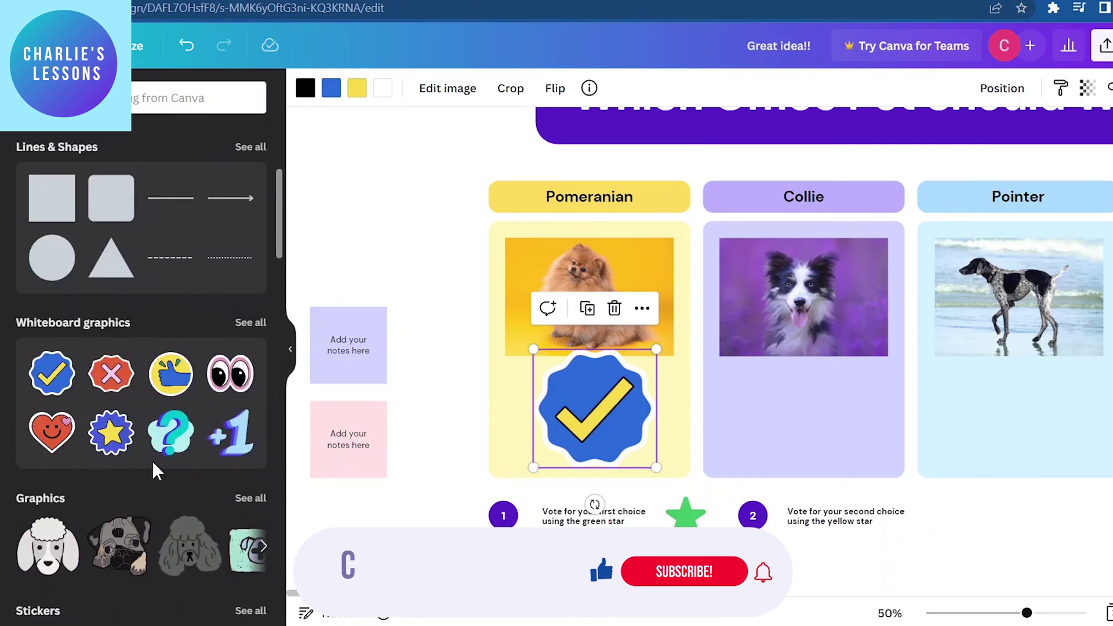
scroll(152, 460, "up", 5)
scroll(152, 460, "down", 1)
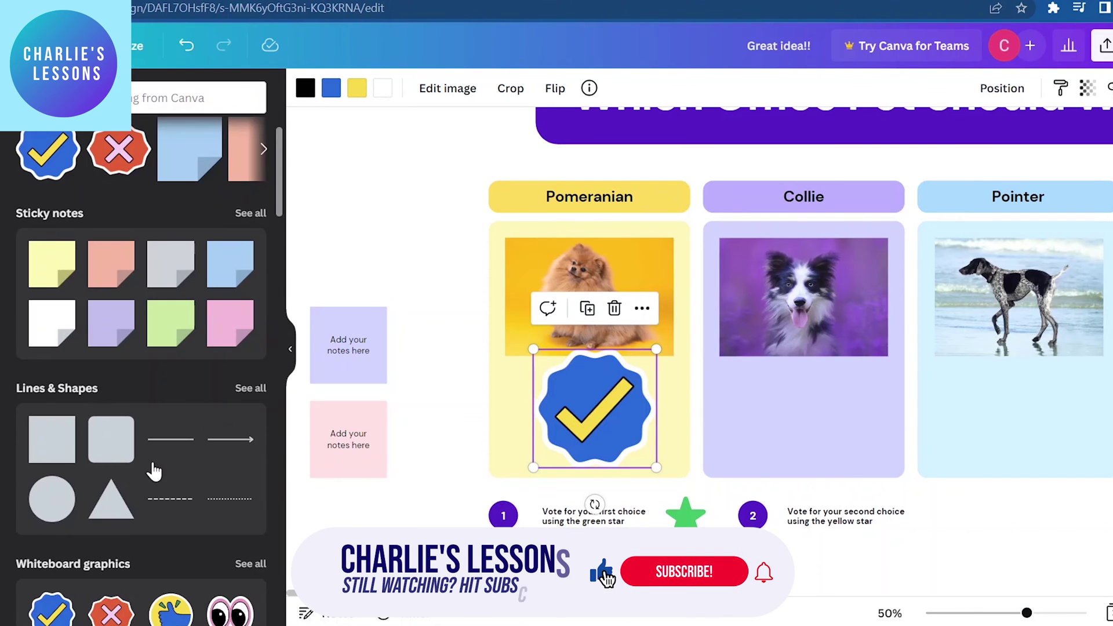
Add a thumbs-up sticker from whiteboard graphics and place it under the Collie photo
left_click(249, 394)
scroll(189, 391, "down", 4)
scroll(191, 391, "down", 3)
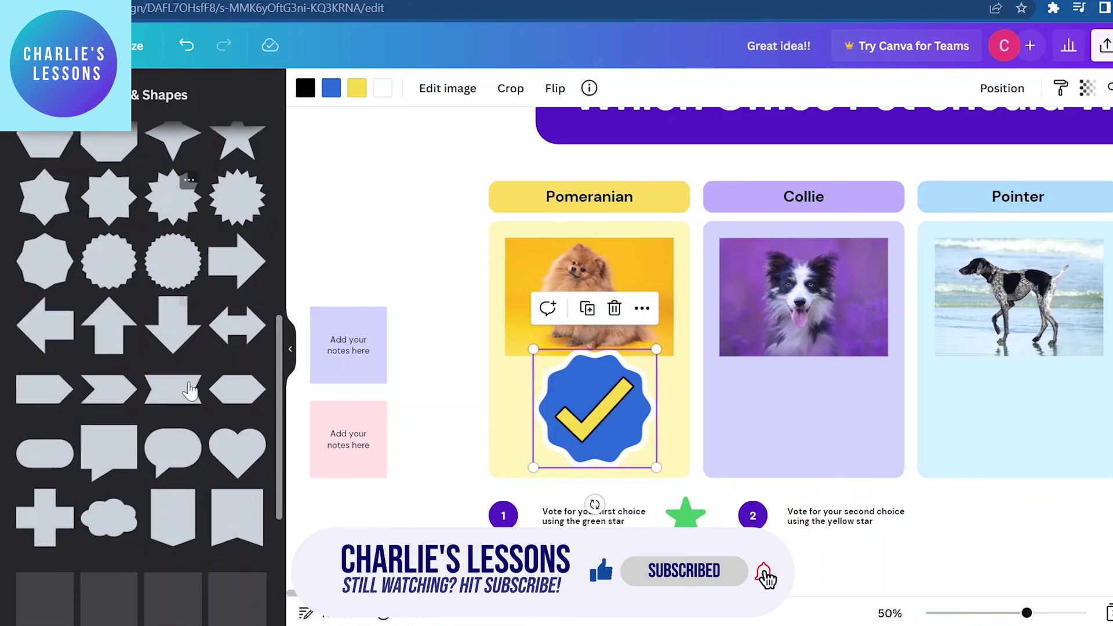
scroll(188, 388, "down", 3)
left_click(24, 94)
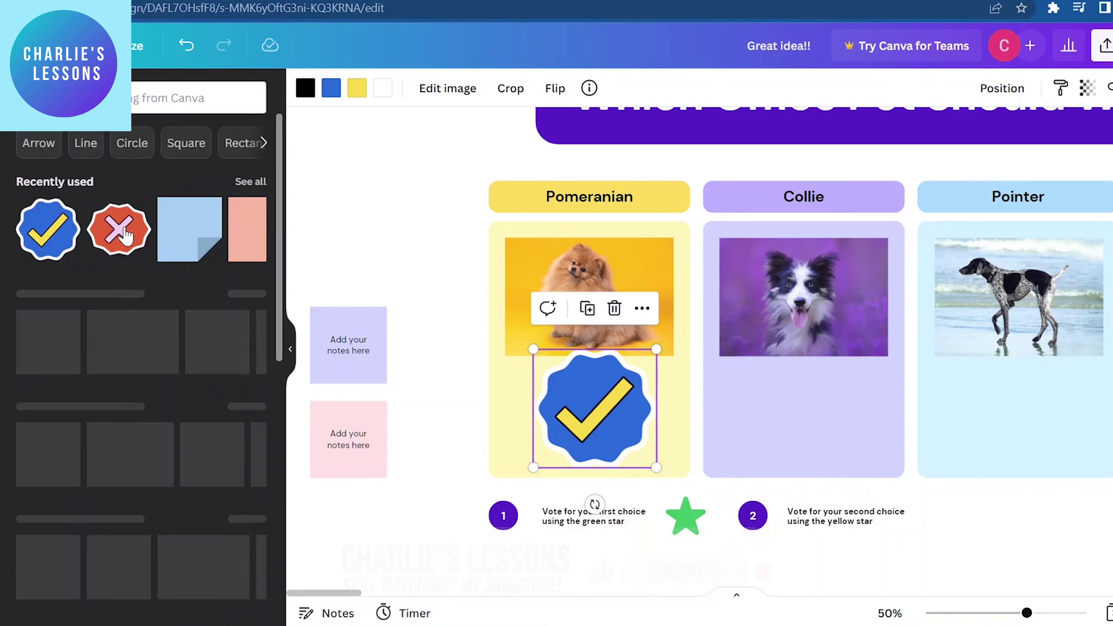
left_click(172, 307)
left_click_drag(743, 380, 809, 439)
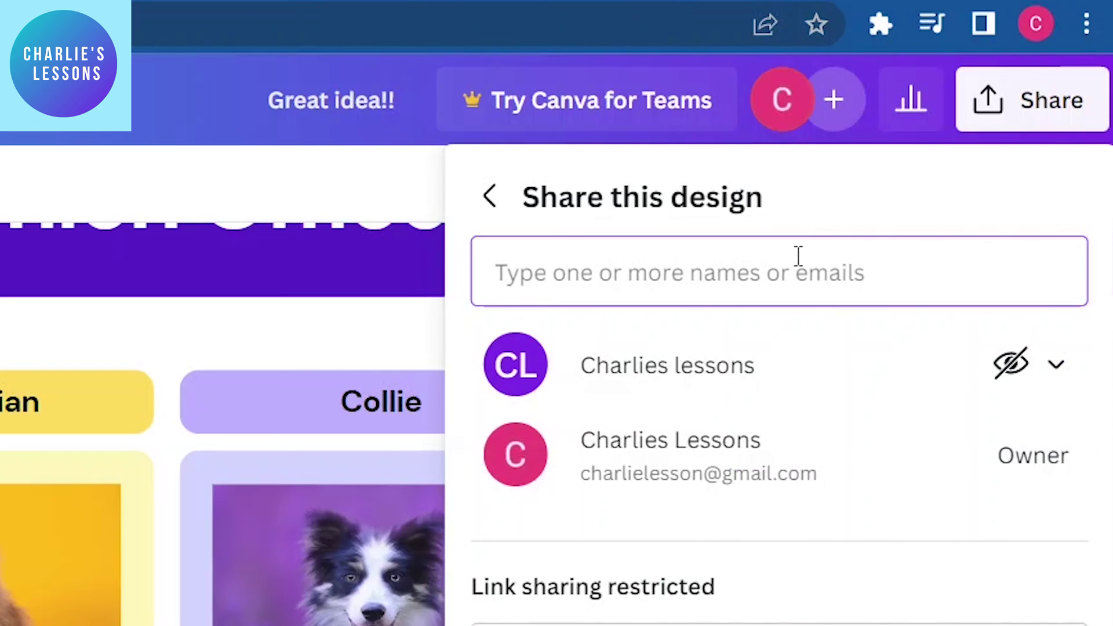
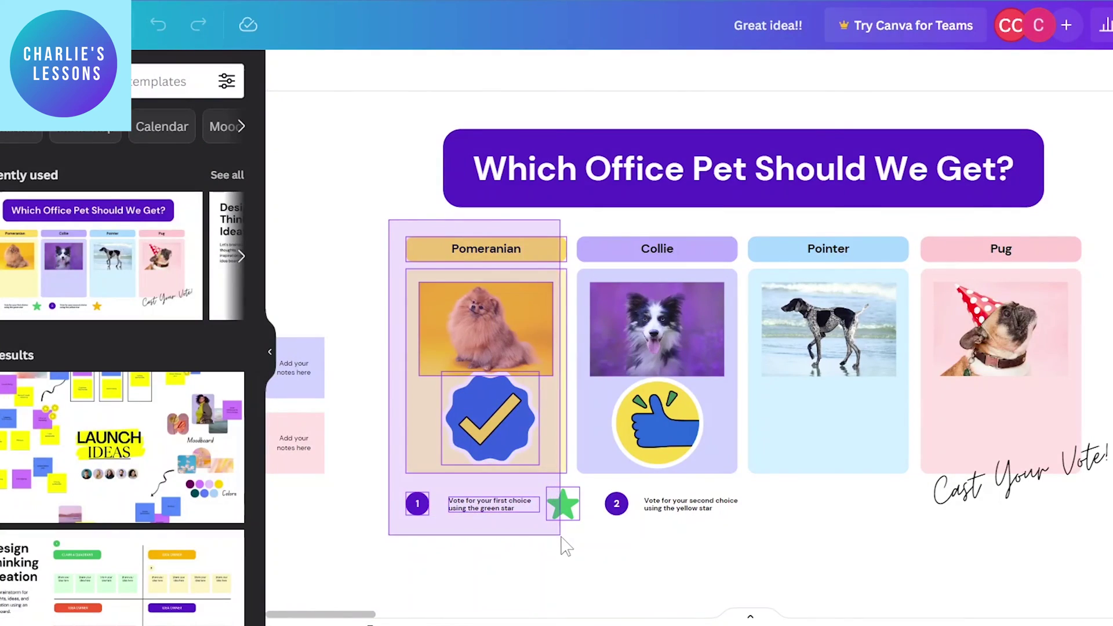
Select the Pomeranian column and download only that selection as a PNG
left_click(573, 542)
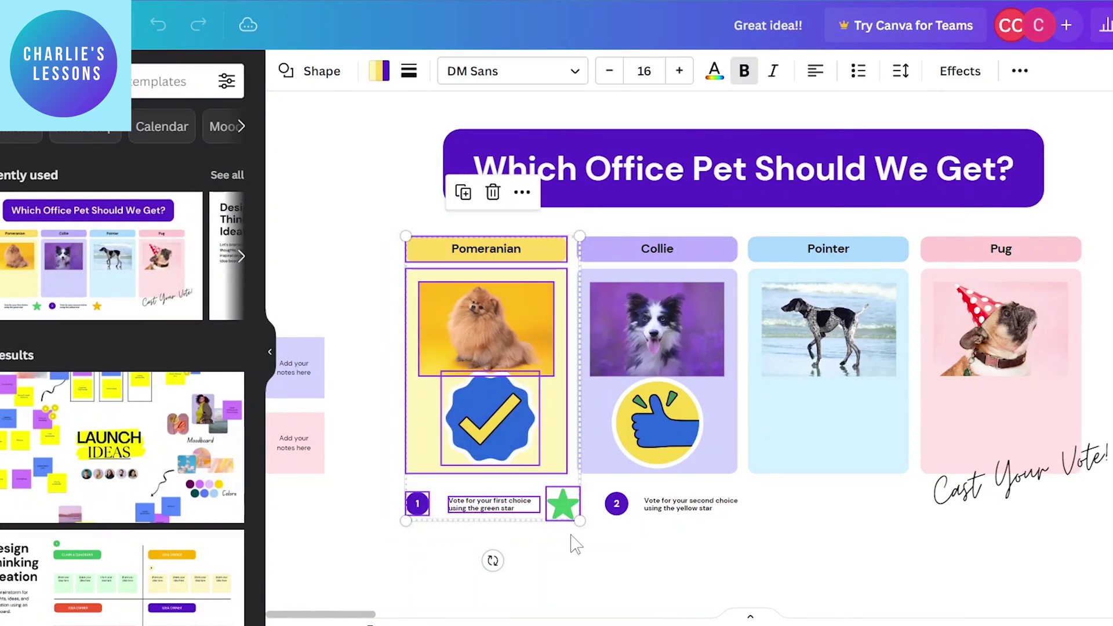
left_click(527, 191)
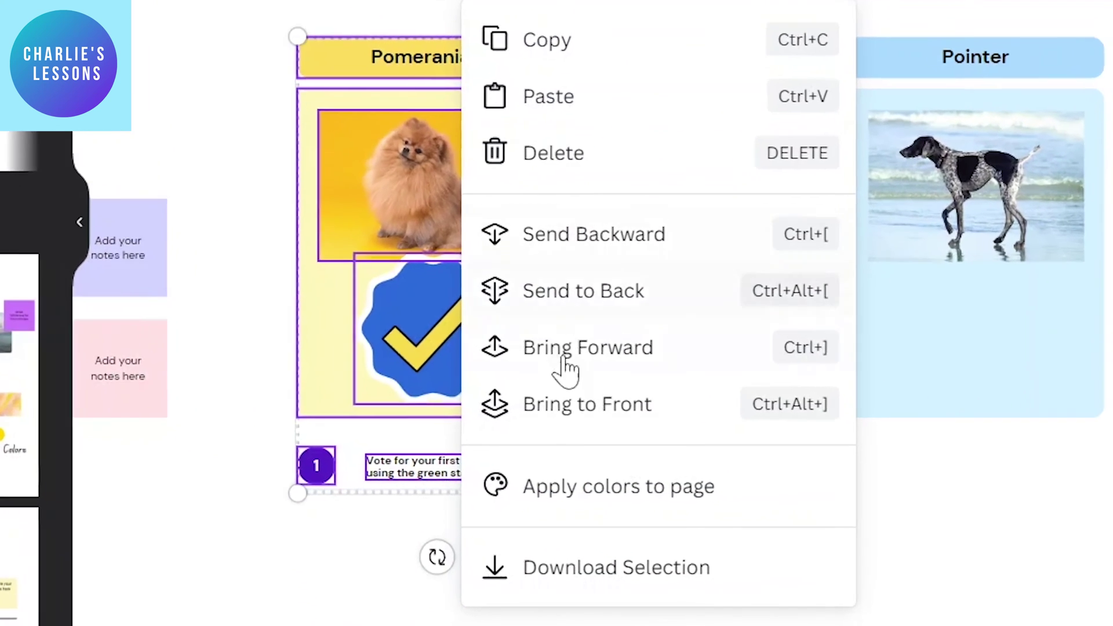
left_click(620, 569)
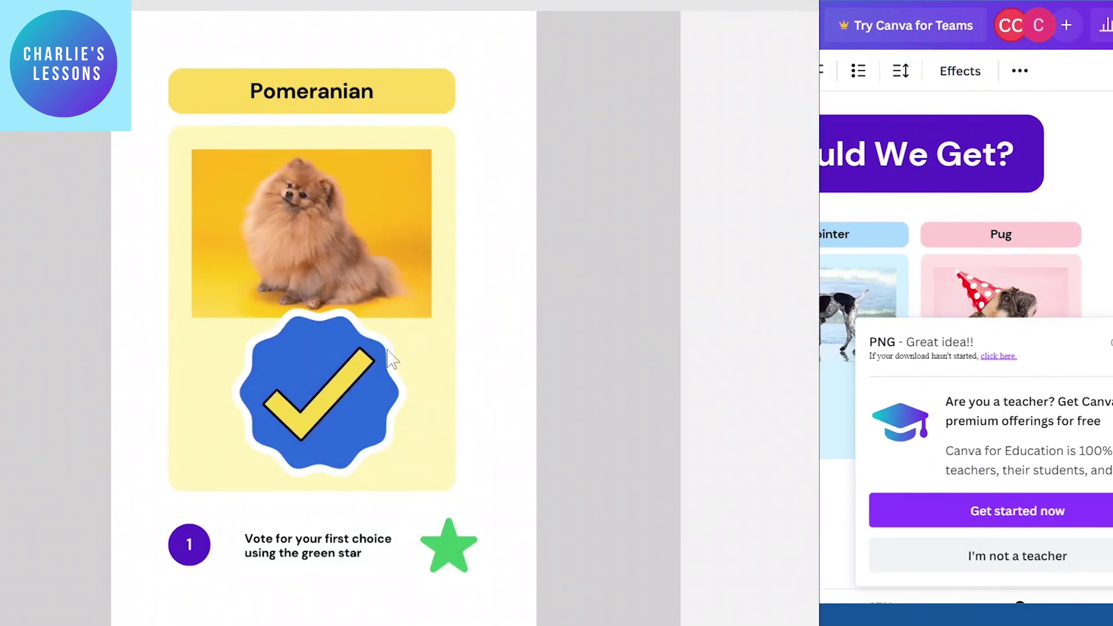